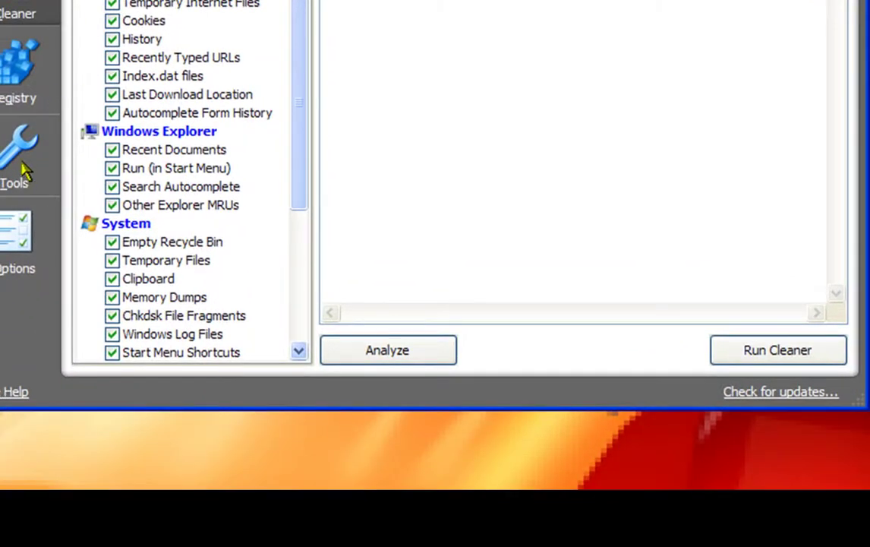
- Open Tools > Uninstall and select Yahoo! Toolbar at the bottom of Programs to Remove
click(26, 171)
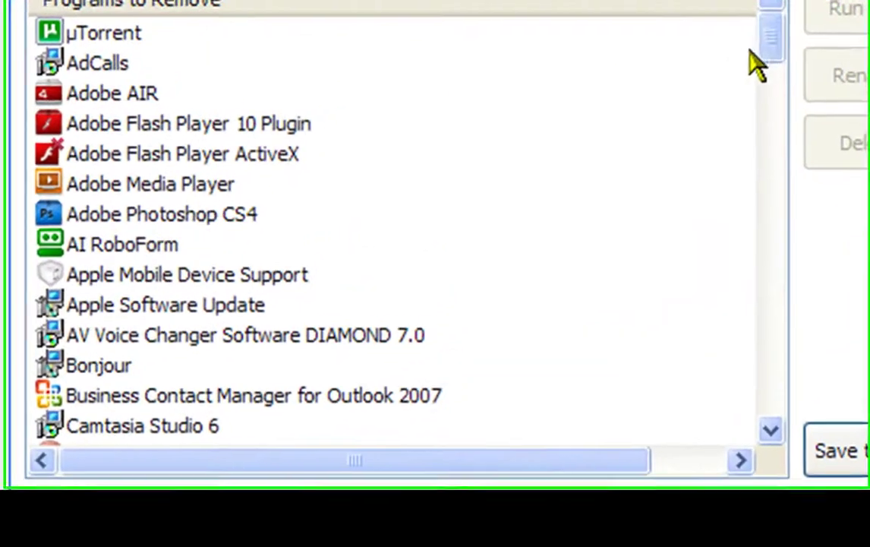
mouse_move(752, 54)
mouse_down()
mouse_move(782, 469)
mouse_move(735, 210)
mouse_move(731, 42)
mouse_move(738, 221)
mouse_move(765, 346)
mouse_move(783, 316)
mouse_move(786, 379)
mouse_move(774, 38)
mouse_move(771, 398)
mouse_up()
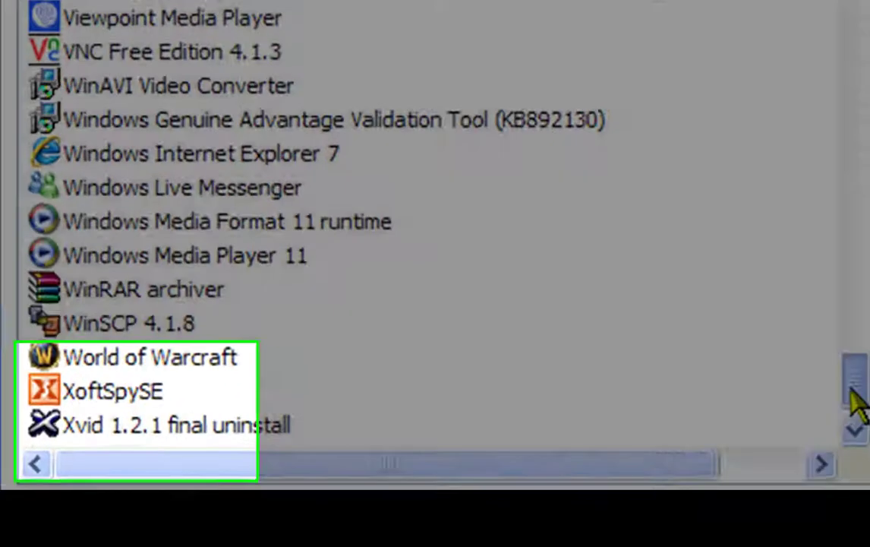
drag(854, 399, 854, 426)
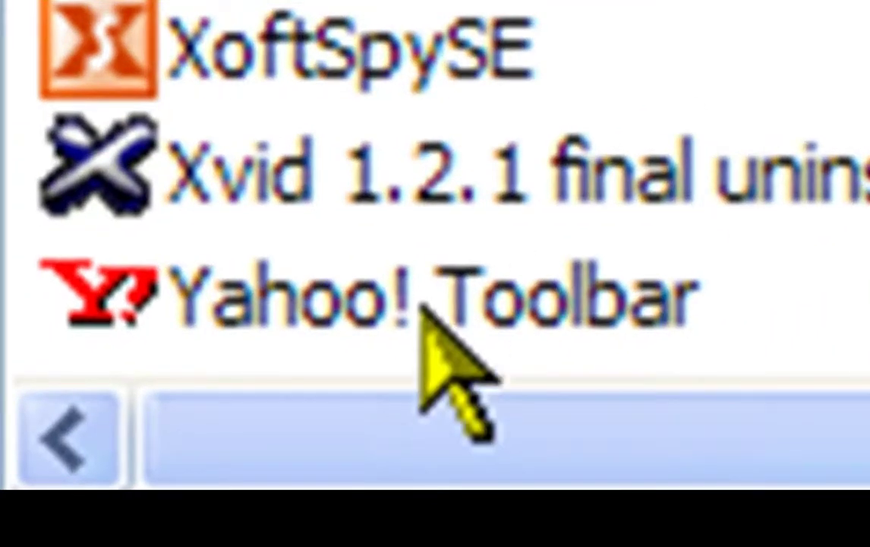
click(418, 311)
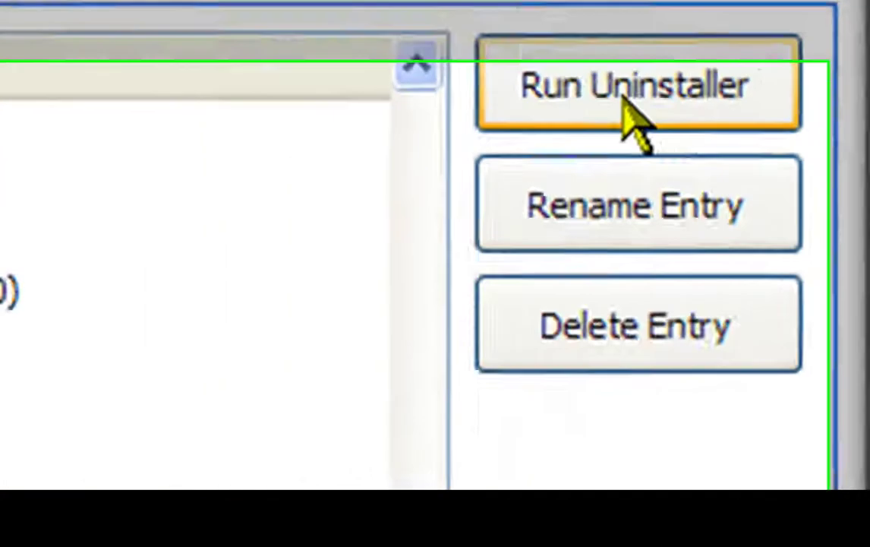
- Run the uninstaller for Yahoo! Toolbar, confirm Yes, and let the removal finish
click(410, 206)
mouse_move(291, 274)
mouse_down()
mouse_move(365, 249)
mouse_move(492, 165)
mouse_up()
click(472, 258)
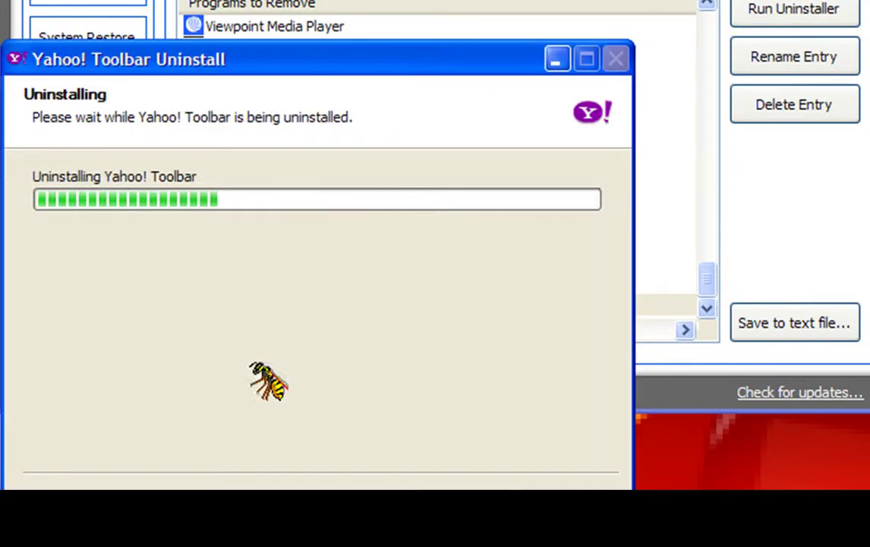
drag(454, 85, 514, 98)
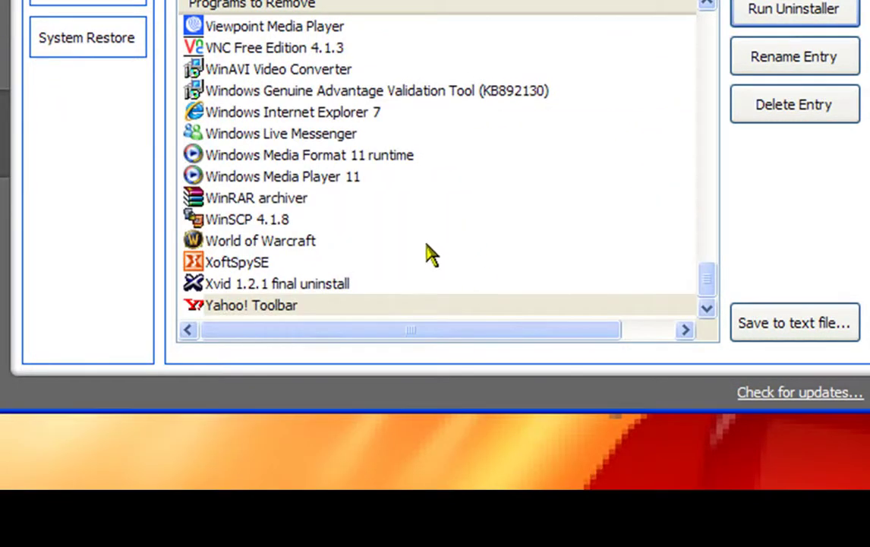
mouse_move(709, 301)
mouse_down()
mouse_move(706, 15)
mouse_move(713, 300)
mouse_up()
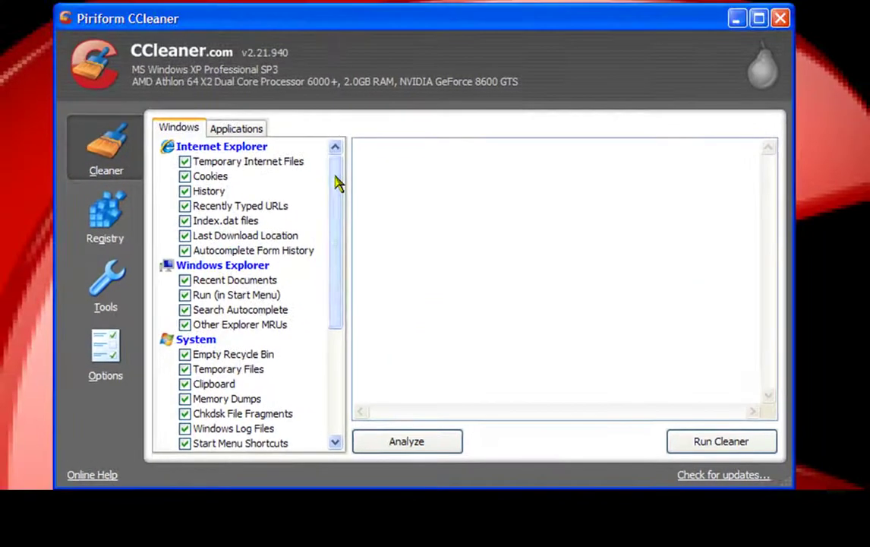
- Scroll to the Advanced items, try Wipe Free Space, and dismiss its warning, leaving it off
mouse_move(336, 181)
mouse_down()
mouse_move(341, 310)
mouse_move(334, 169)
mouse_move(340, 261)
mouse_move(332, 228)
mouse_move(266, 156)
mouse_up()
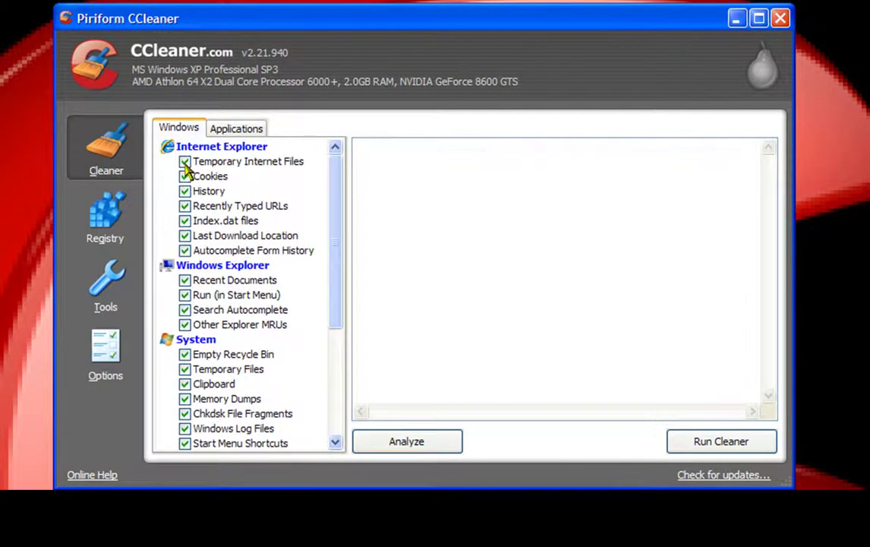
drag(338, 191, 334, 302)
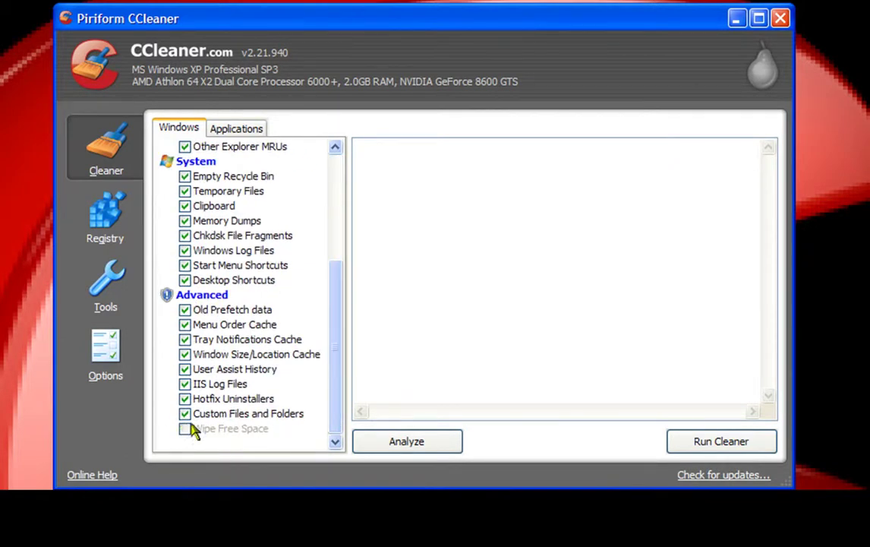
click(185, 429)
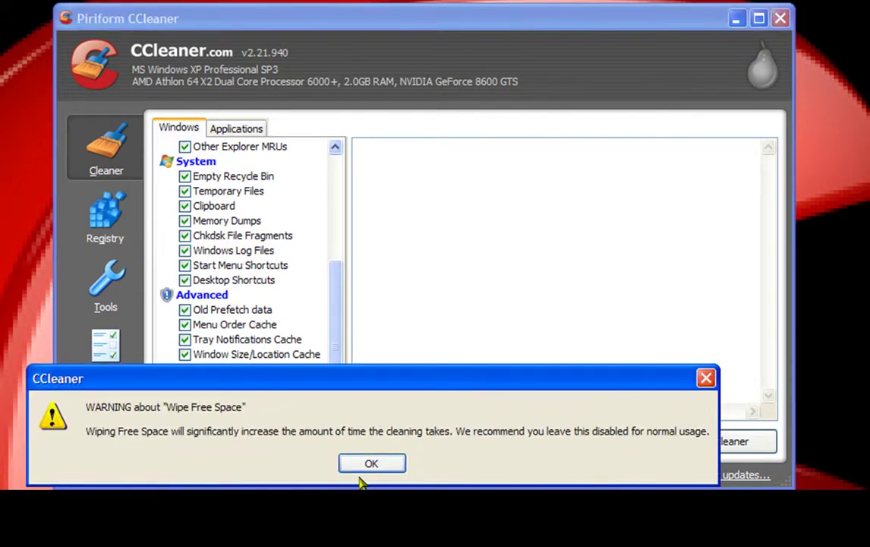
drag(277, 382, 304, 23)
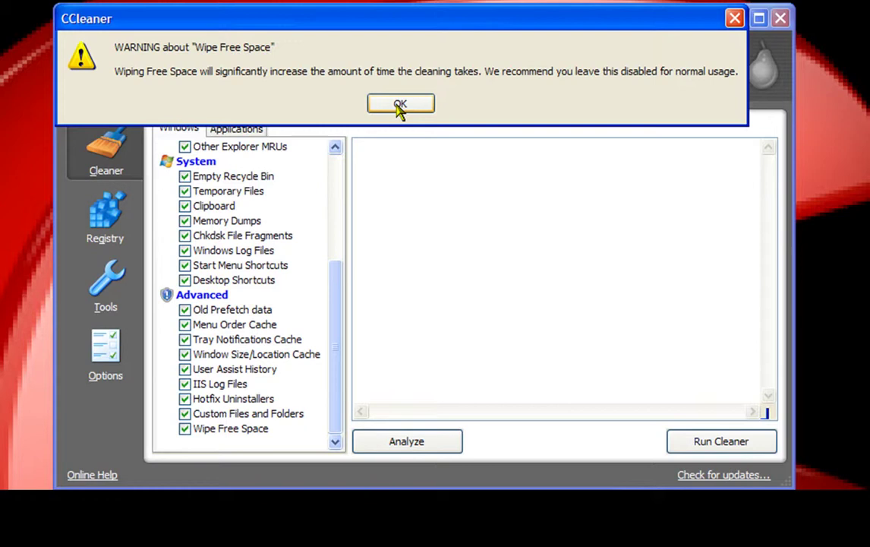
click(400, 106)
- Run the cleaner and highlight the resulting 6.93KB removed line
click(449, 288)
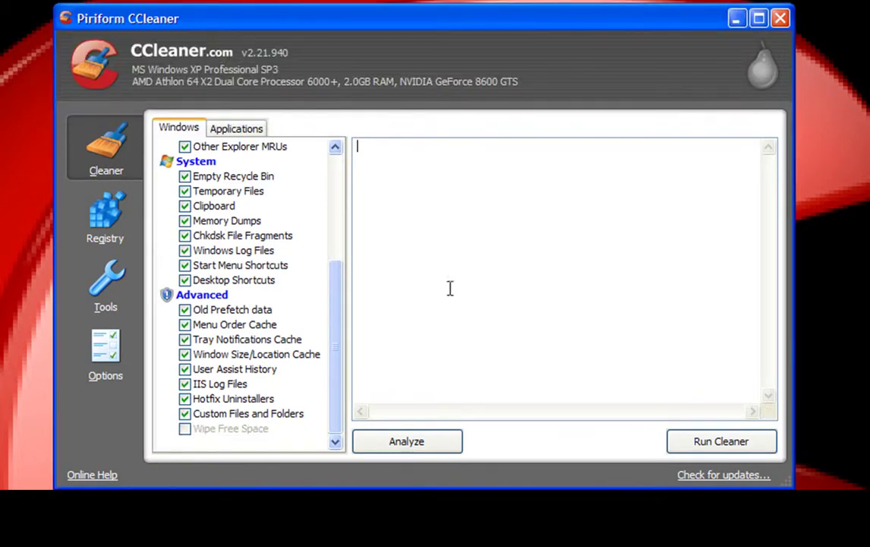
click(721, 450)
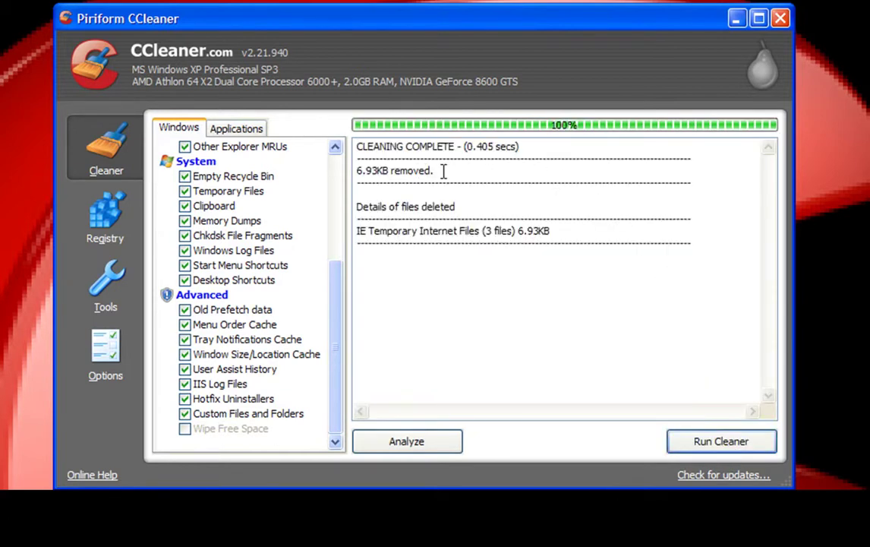
drag(445, 170, 354, 173)
click(361, 201)
drag(439, 171, 361, 171)
click(398, 205)
drag(443, 171, 353, 170)
click(357, 196)
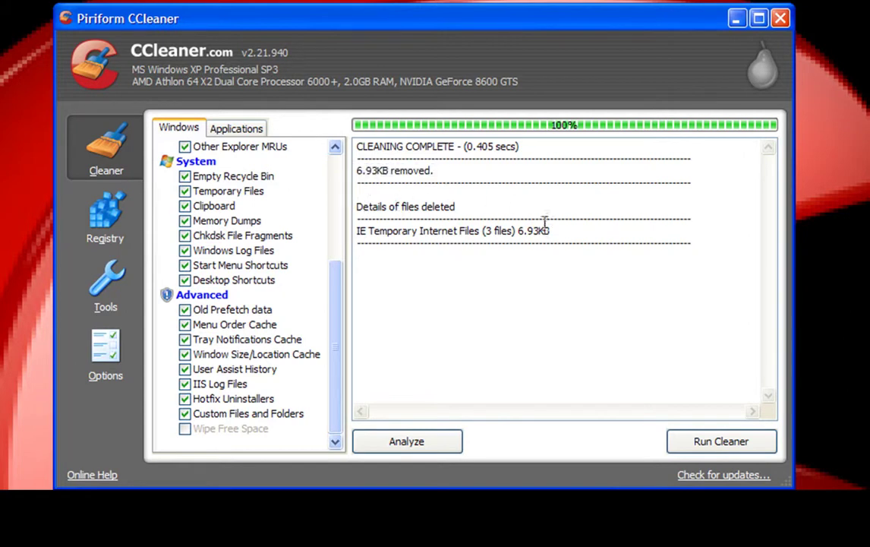
- Highlight the IE Temporary Internet Files details and the cleaning summary lines
drag(564, 232, 332, 226)
drag(464, 202, 326, 193)
click(382, 182)
drag(443, 170, 324, 169)
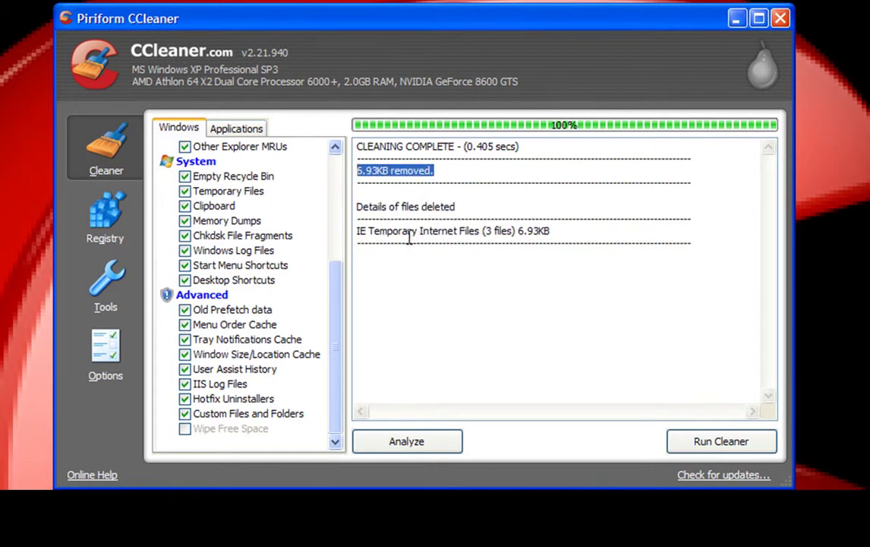
click(360, 184)
drag(365, 173, 454, 168)
drag(746, 189, 332, 144)
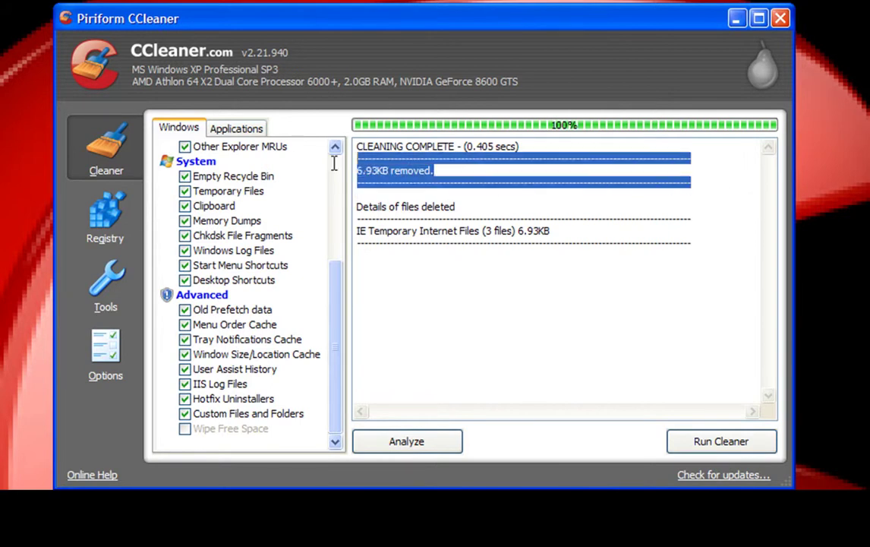
click(501, 183)
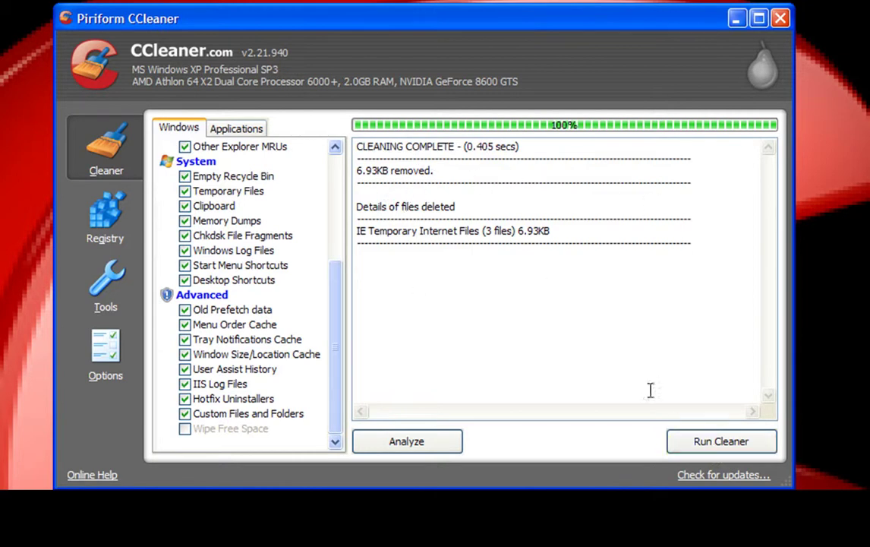
- Scan the registry for issues and select the Uninstaller Reference Issue entry
click(131, 215)
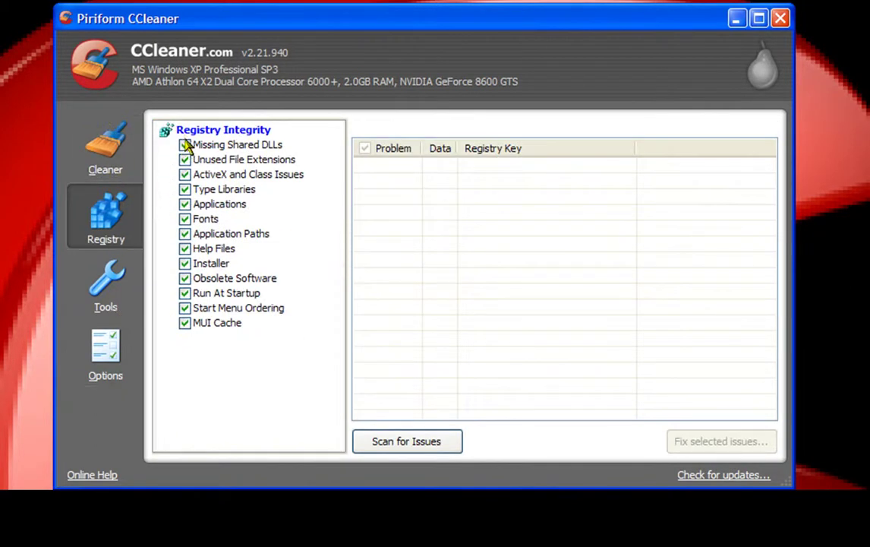
click(408, 448)
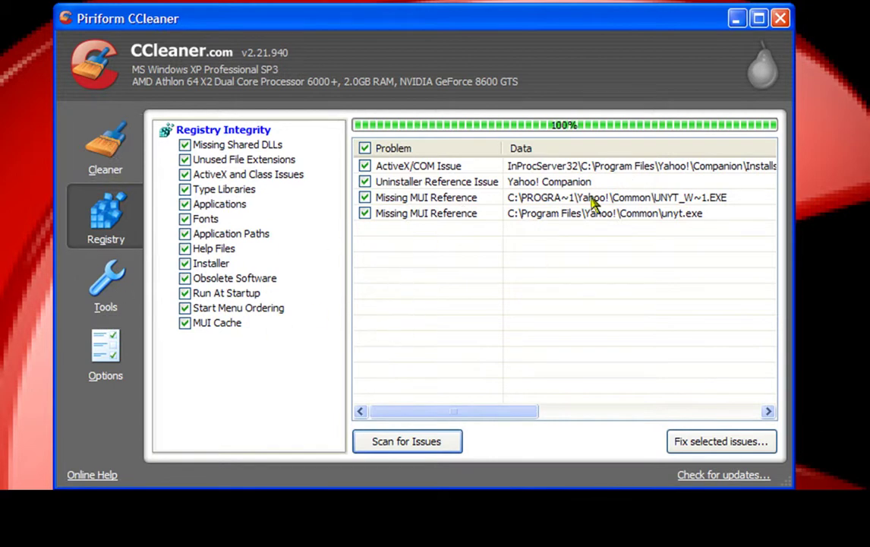
click(544, 184)
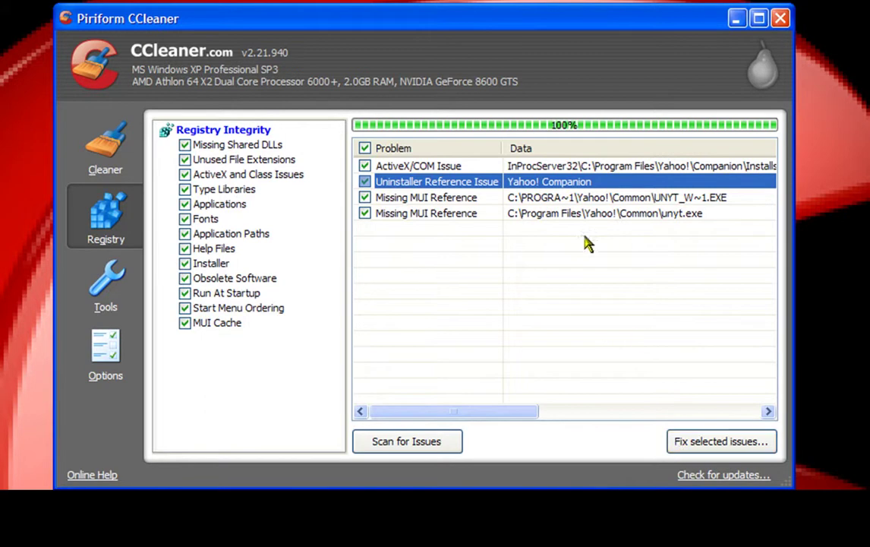
- Fix all four selected Yahoo! registry issues, declining the registry backup
click(656, 327)
click(699, 439)
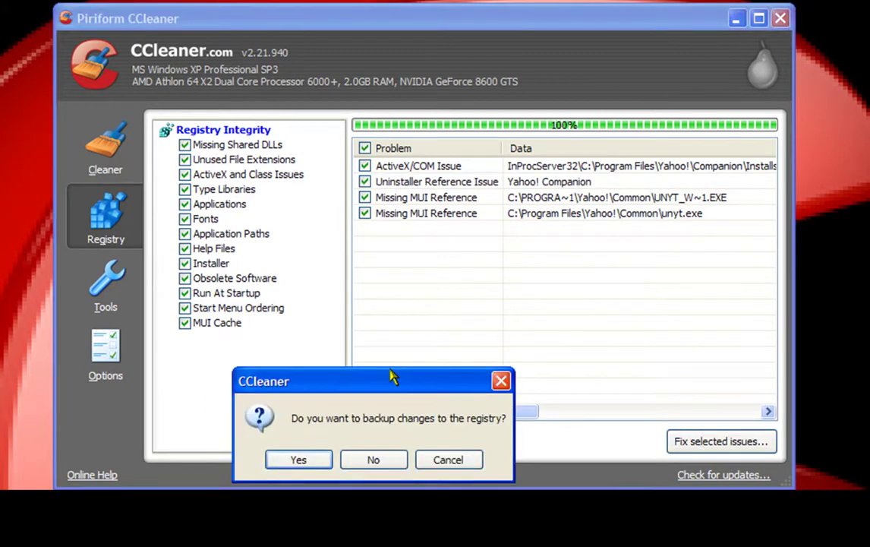
drag(391, 376, 520, 261)
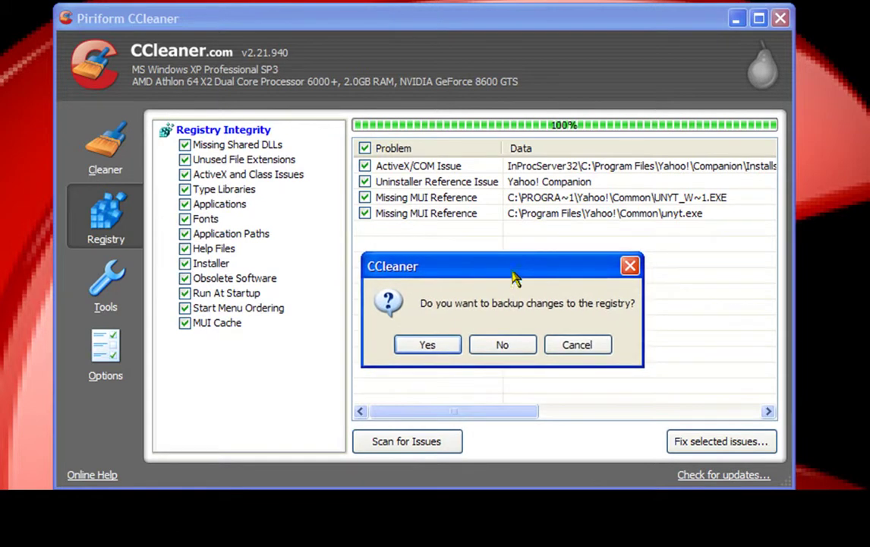
click(503, 347)
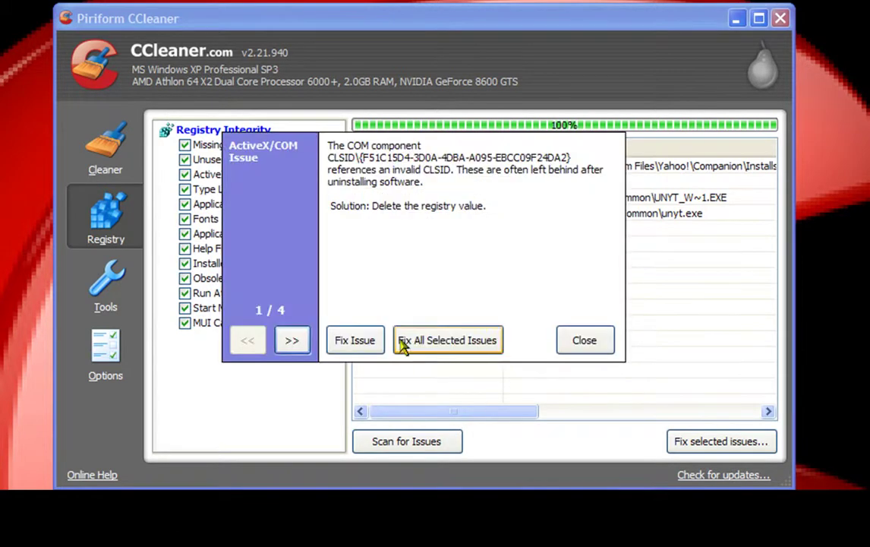
click(442, 345)
click(354, 449)
click(582, 342)
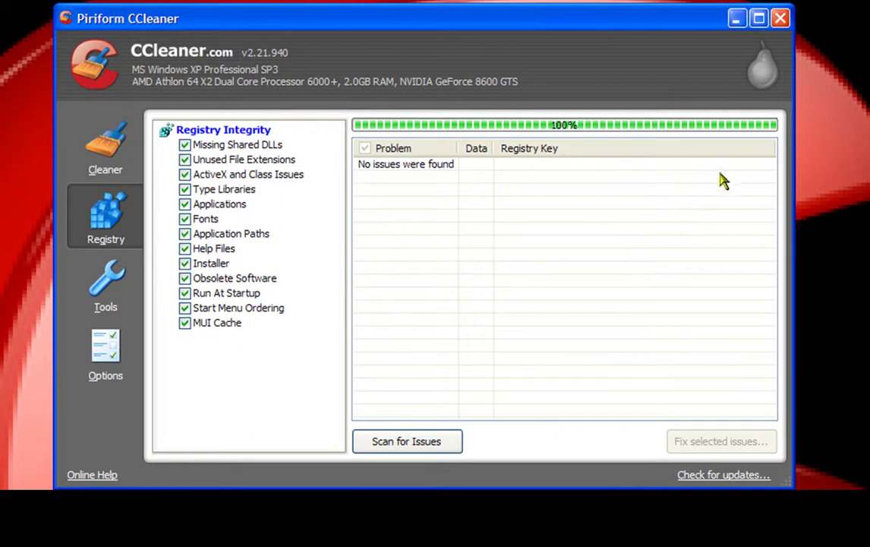
- Close CCleaner and move the Disk Cleanup shortcut beside CCleaner's shortcut
click(783, 19)
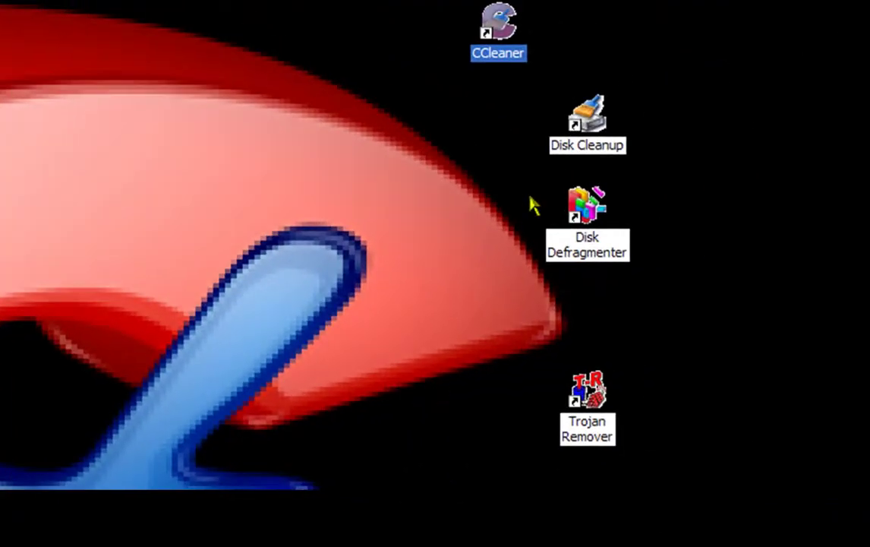
mouse_move(582, 140)
mouse_down()
mouse_move(387, 95)
mouse_move(399, 68)
mouse_up()
click(438, 142)
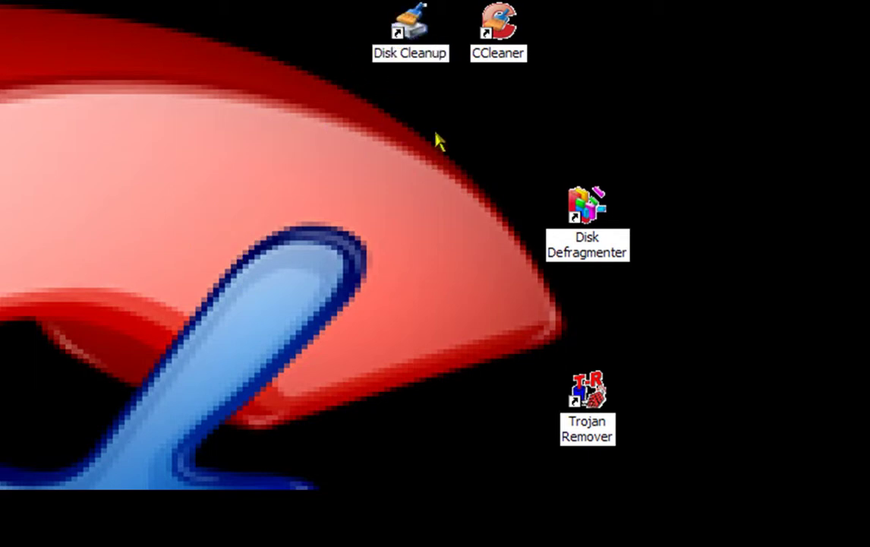
- Launch Disk Cleanup for drive C: and wait out the space calculation, moving its dialog aside
double_click(406, 38)
click(76, 270)
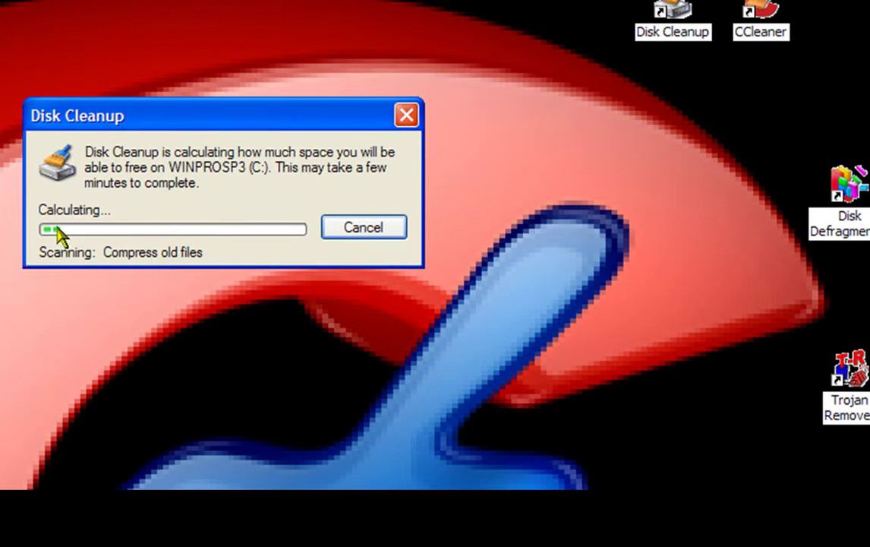
drag(90, 104, 228, 109)
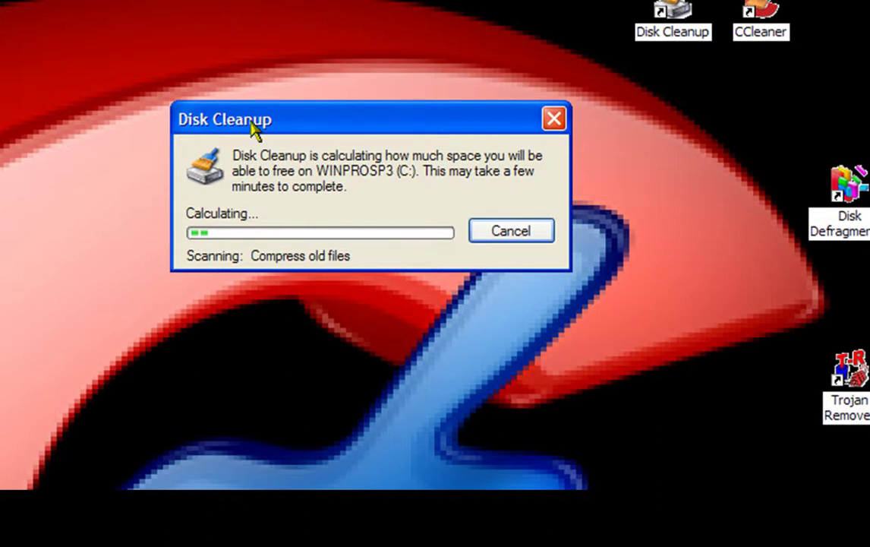
drag(251, 123, 283, 32)
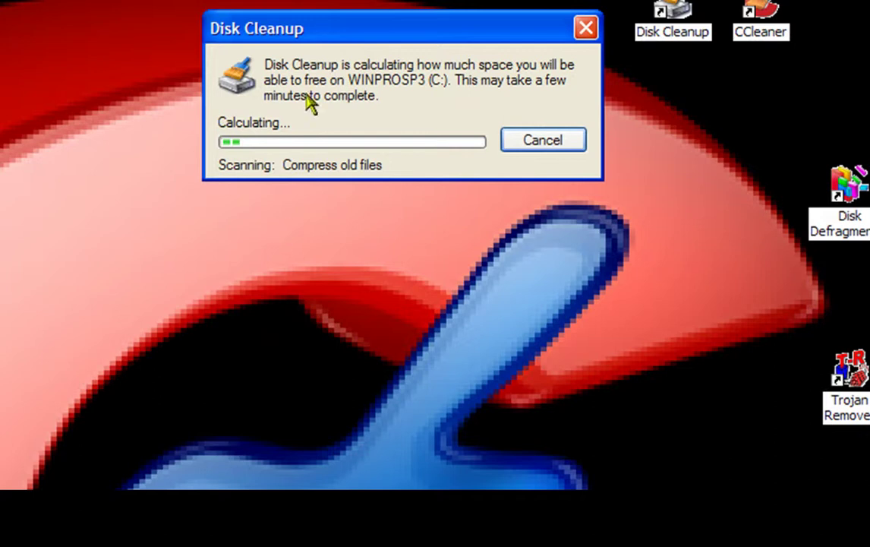
mouse_move(342, 29)
mouse_down()
mouse_move(0, 23)
mouse_move(129, 363)
mouse_up()
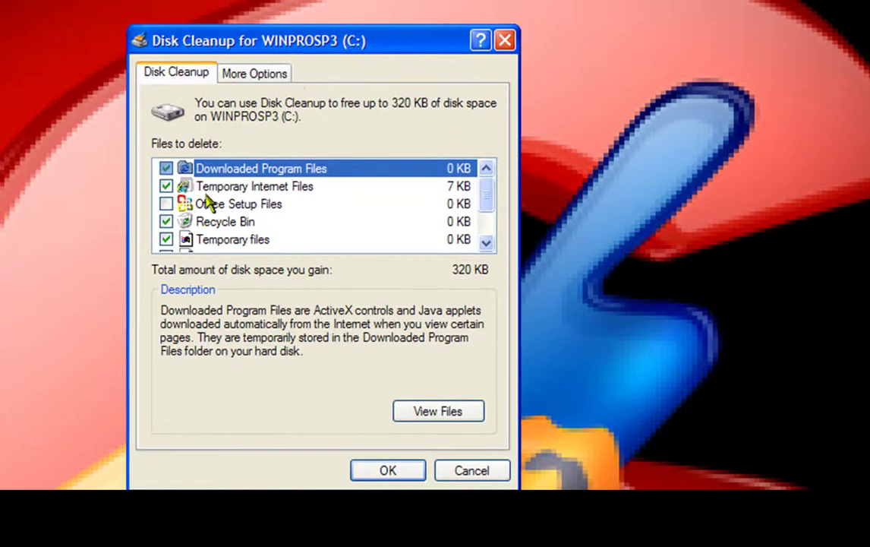
- Review the Files to delete list and confirm deleting the checked categories from C:
scroll(186, 220, down, 1)
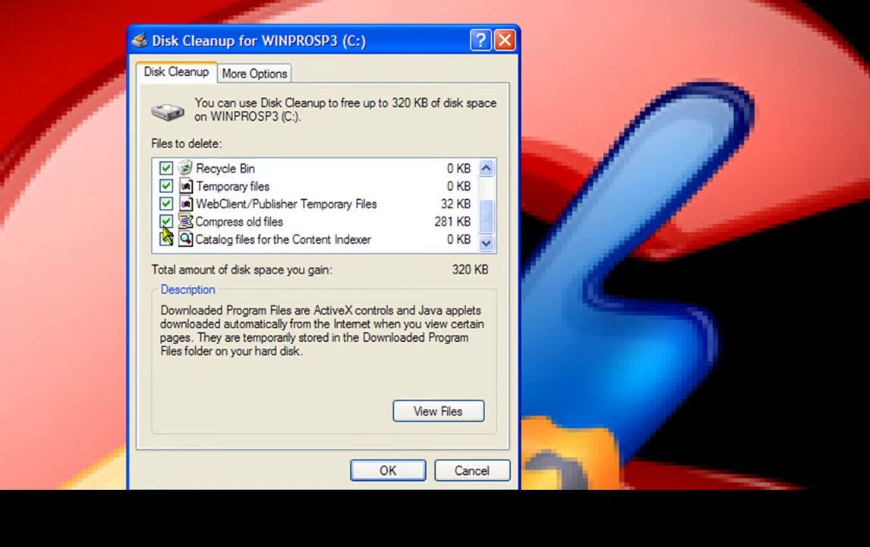
scroll(174, 189, up, 1)
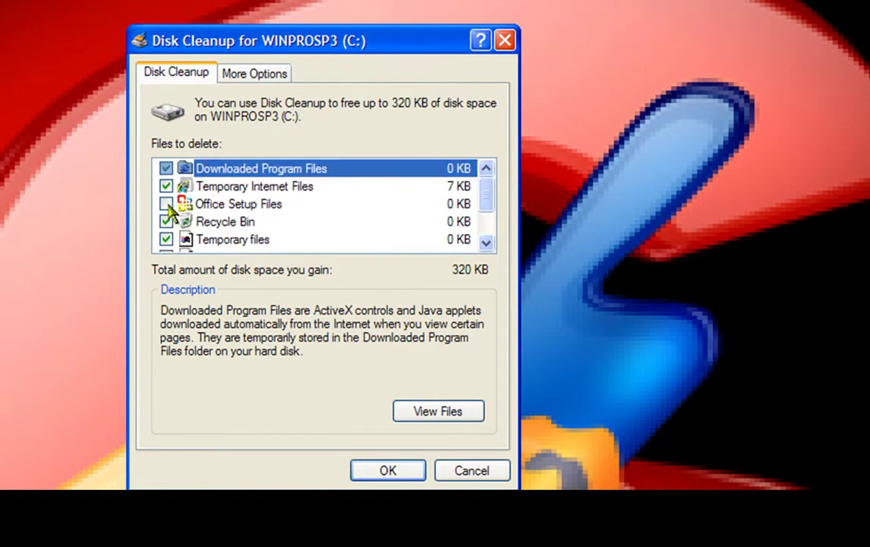
click(383, 472)
click(288, 484)
drag(565, 255, 405, 113)
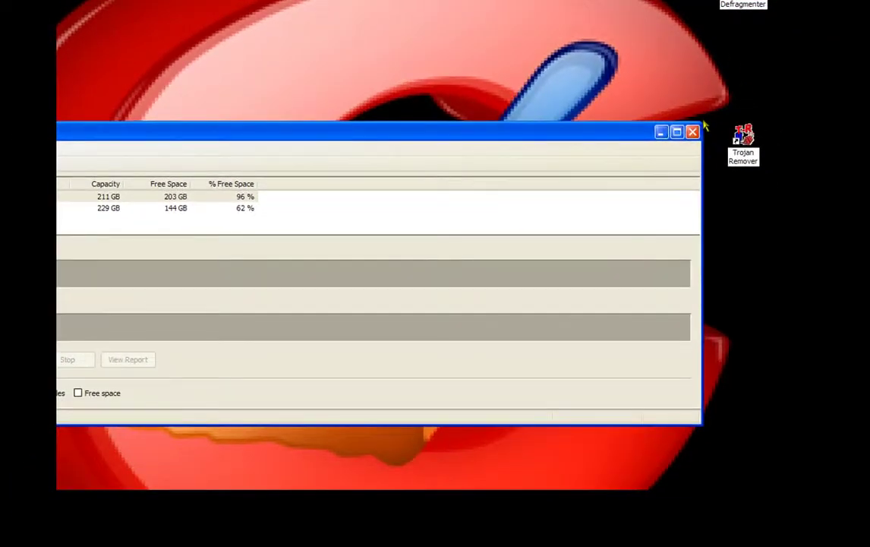
- Shrink the Disk Defragmenter window, select WINPROSP3 (C:), and start defragmenting it
mouse_move(703, 120)
mouse_down()
mouse_move(346, 242)
mouse_move(297, 171)
mouse_move(306, 128)
mouse_up()
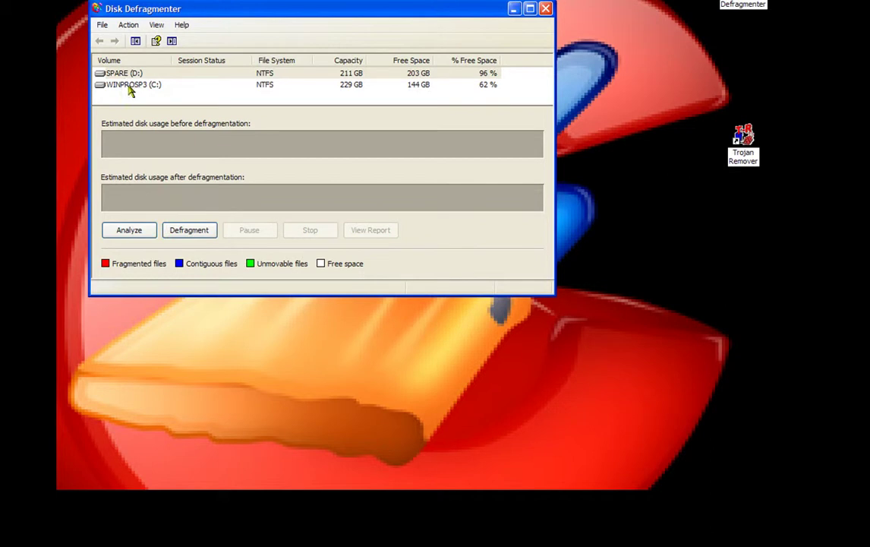
click(129, 87)
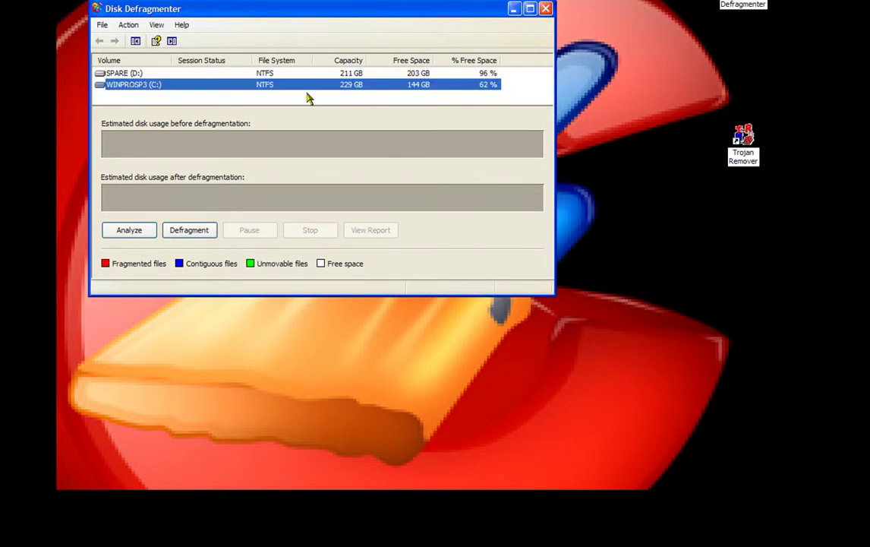
click(483, 76)
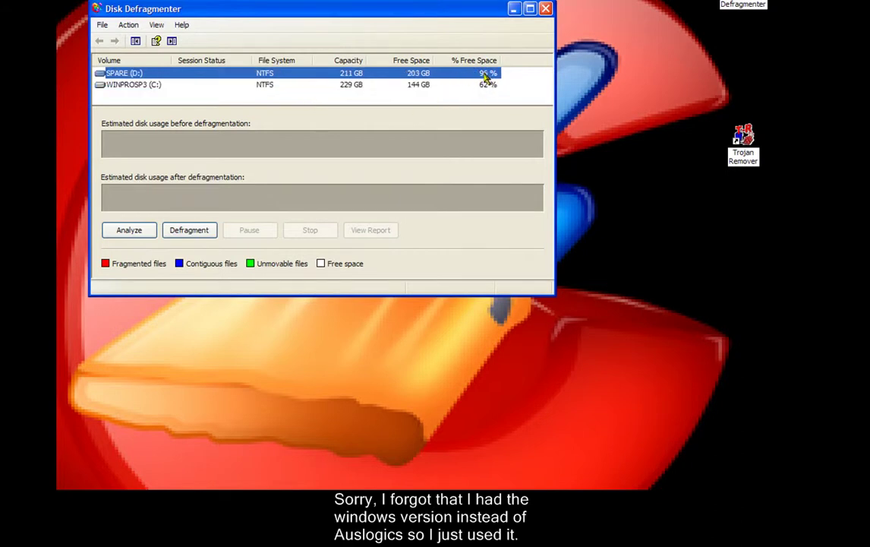
click(454, 84)
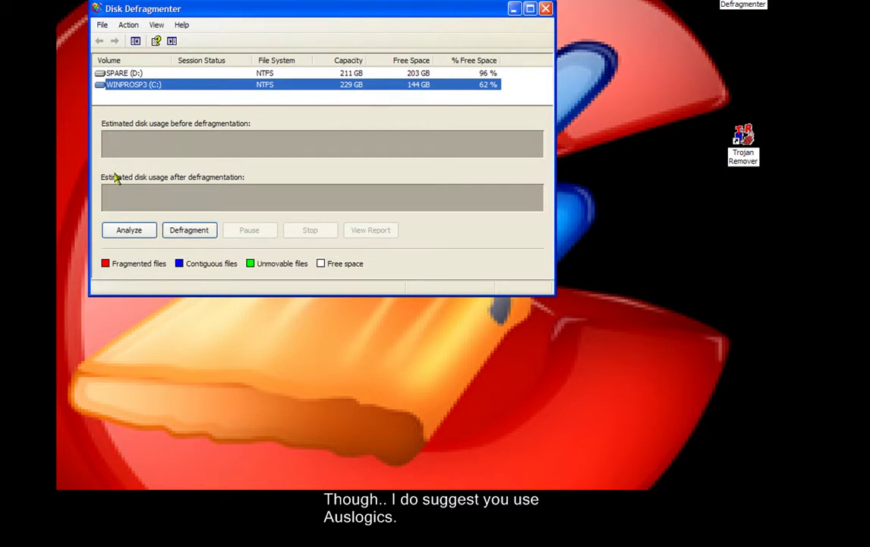
key(Return)
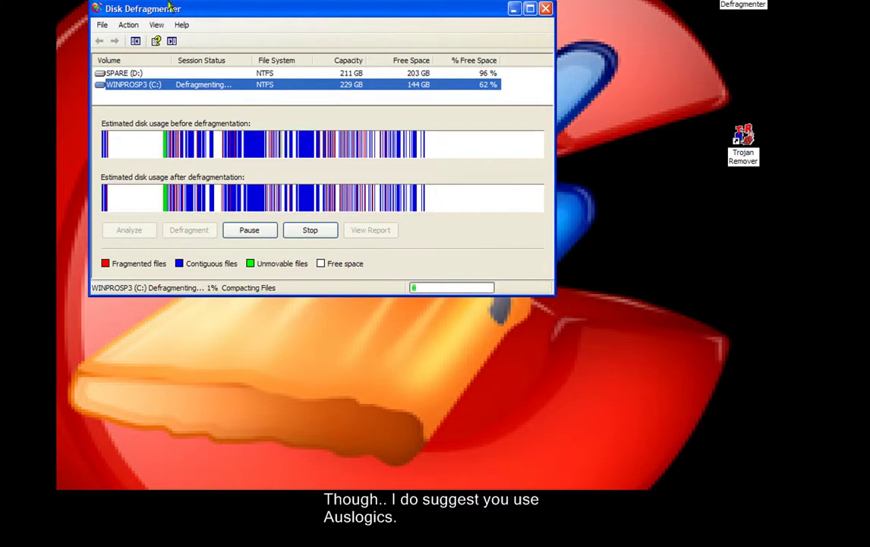
- Halt the drive C: defragmentation at 1% and close Disk Defragmenter
mouse_move(141, 14)
mouse_down()
mouse_move(115, 0)
mouse_move(237, 114)
mouse_up()
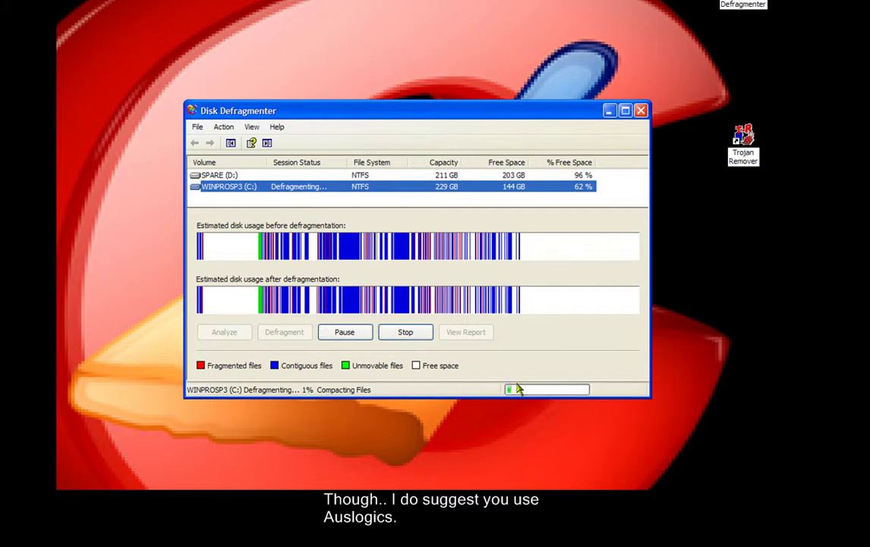
click(403, 336)
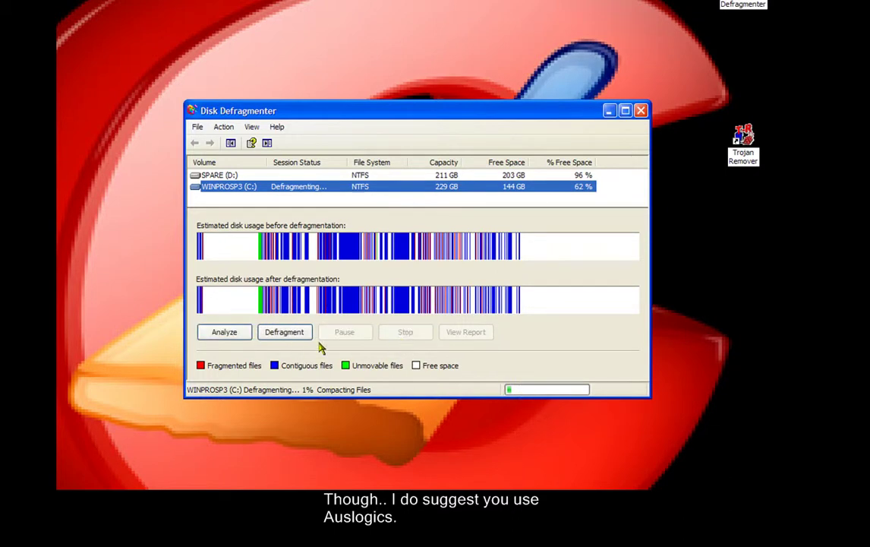
click(641, 111)
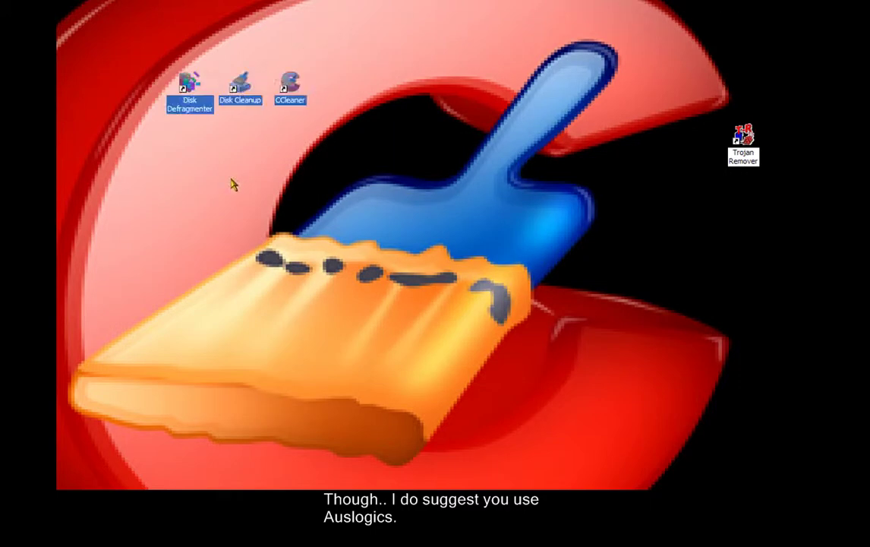
- Move the Disk Defragmenter, Disk Cleanup and CCleaner shortcuts together to the top centre of the desktop
drag(154, 173, 342, 49)
drag(249, 79, 450, 29)
click(617, 201)
- Place the Trojan Remover shortcut just below the row of cleanup shortcuts
drag(736, 161, 284, 57)
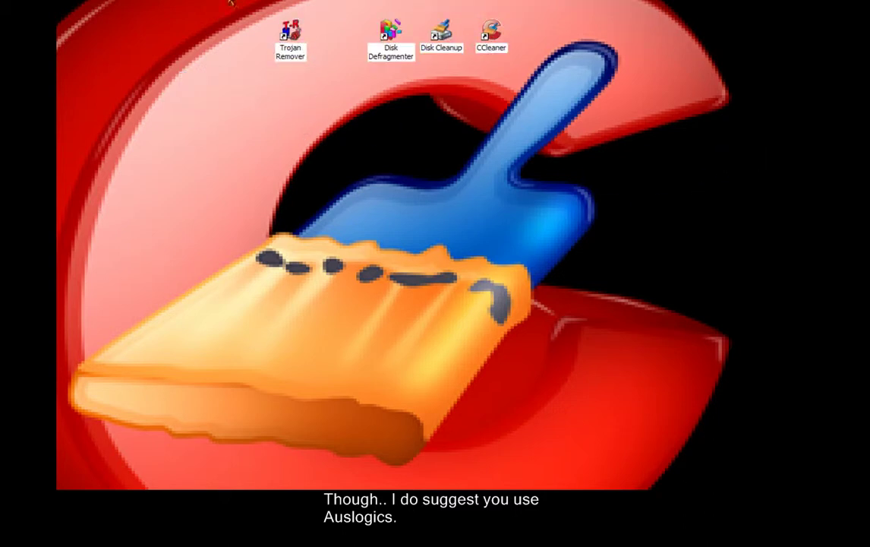
drag(228, 1, 322, 135)
click(308, 110)
drag(299, 64, 298, 116)
click(222, 144)
drag(219, 161, 312, 50)
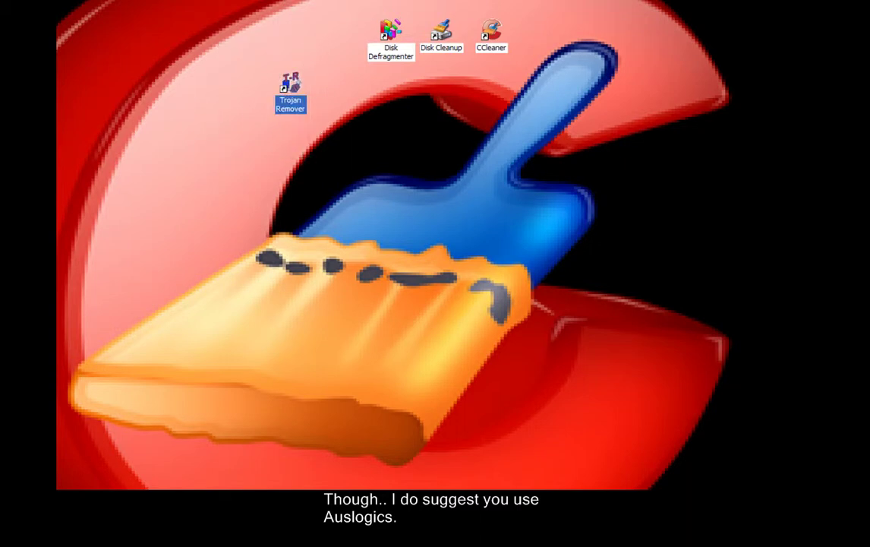
click(258, 76)
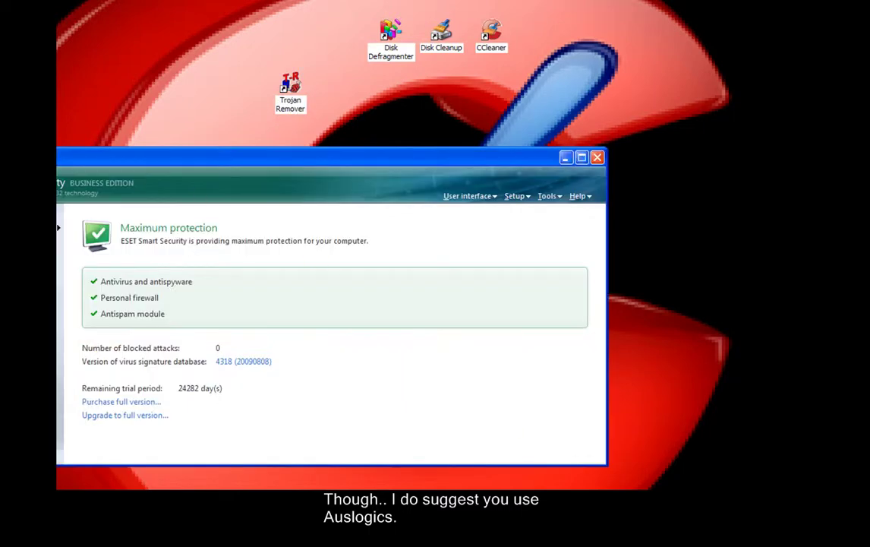
- Browse ESET's Update and Setup sections, open the on-demand Computer scan page, then close ESET
mouse_move(21, 165)
mouse_down()
mouse_move(149, 70)
mouse_move(137, 76)
mouse_up()
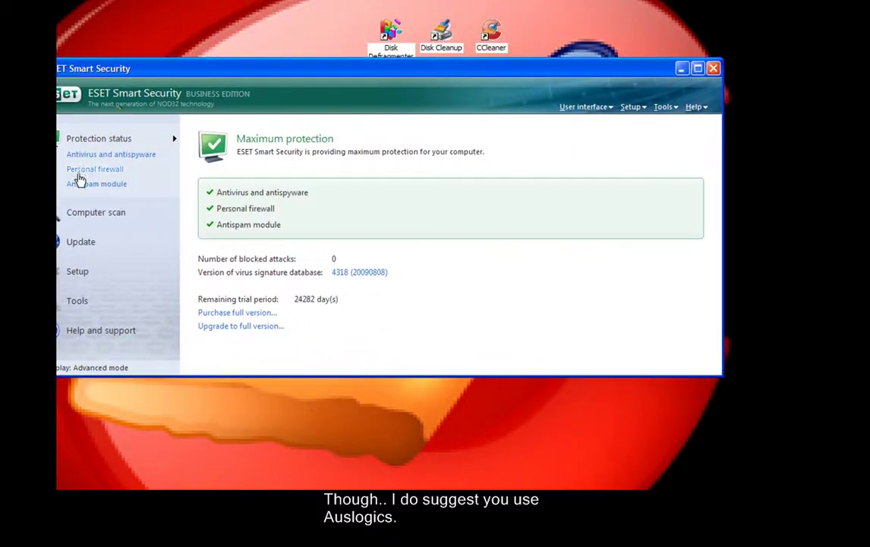
click(88, 213)
click(84, 196)
click(85, 228)
click(91, 170)
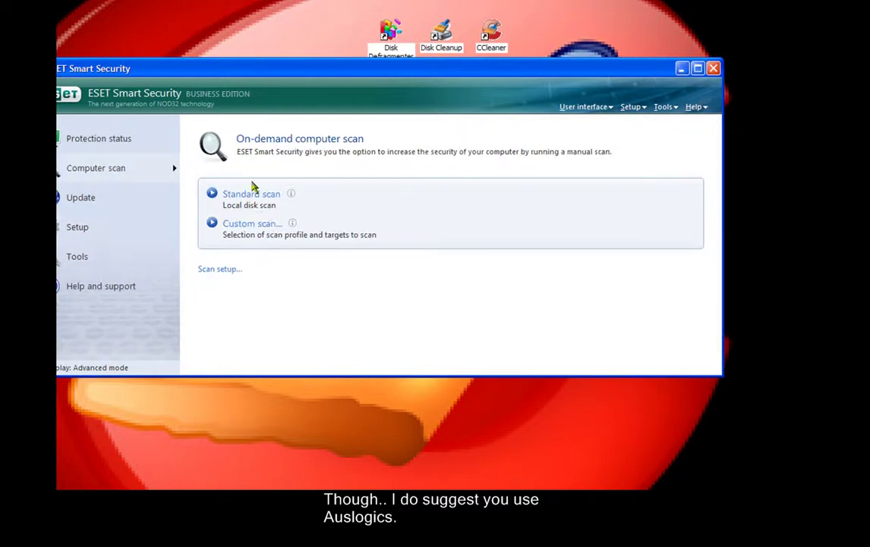
click(714, 68)
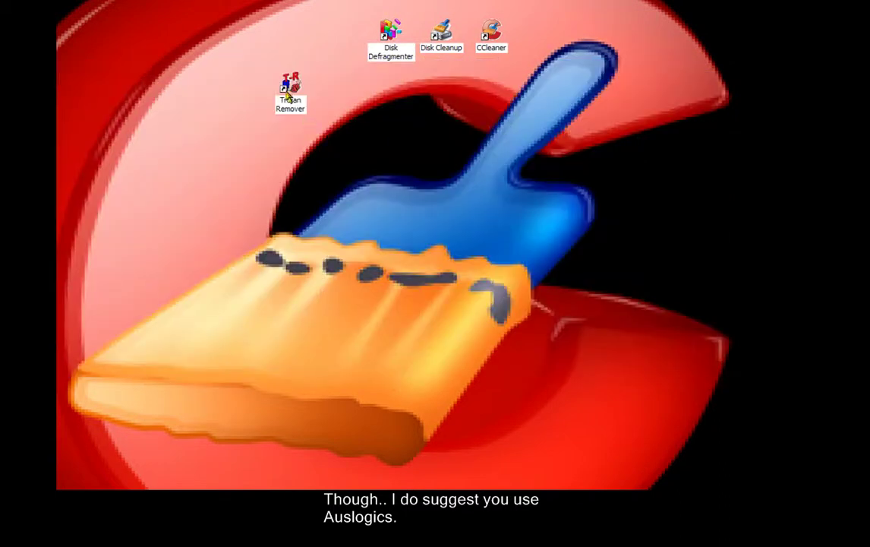
- Rearrange Trojan Remover and Disk Defragmenter within the top row of shortcuts
drag(290, 95, 340, 42)
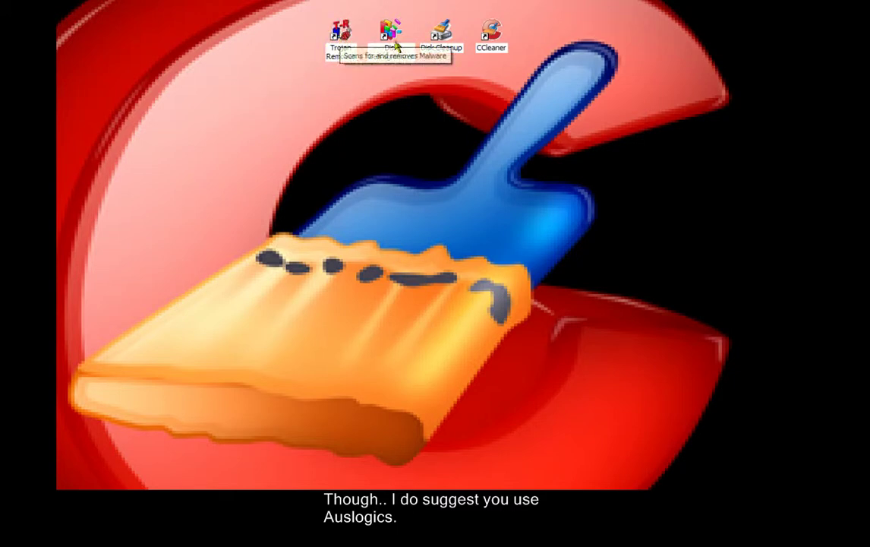
drag(391, 34, 240, 35)
drag(340, 34, 388, 34)
drag(240, 34, 341, 38)
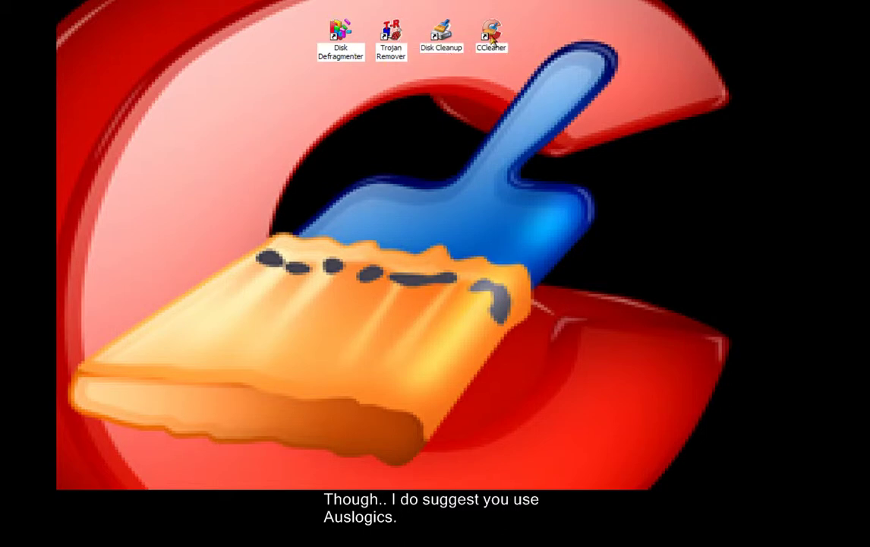
- Stack CCleaner, Disk Cleanup, Trojan Remover and Disk Defragmenter in one column at the left
drag(492, 40, 190, 144)
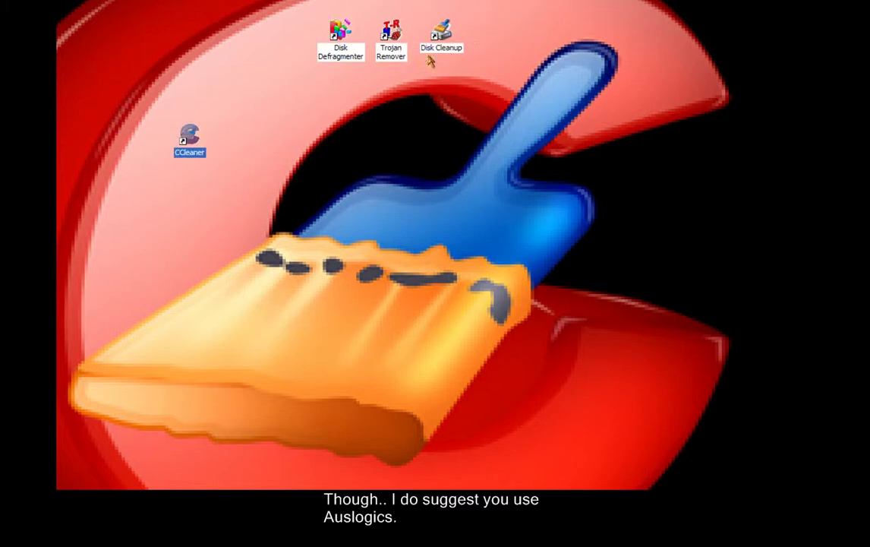
drag(438, 47, 188, 89)
drag(189, 137, 189, 38)
click(179, 83)
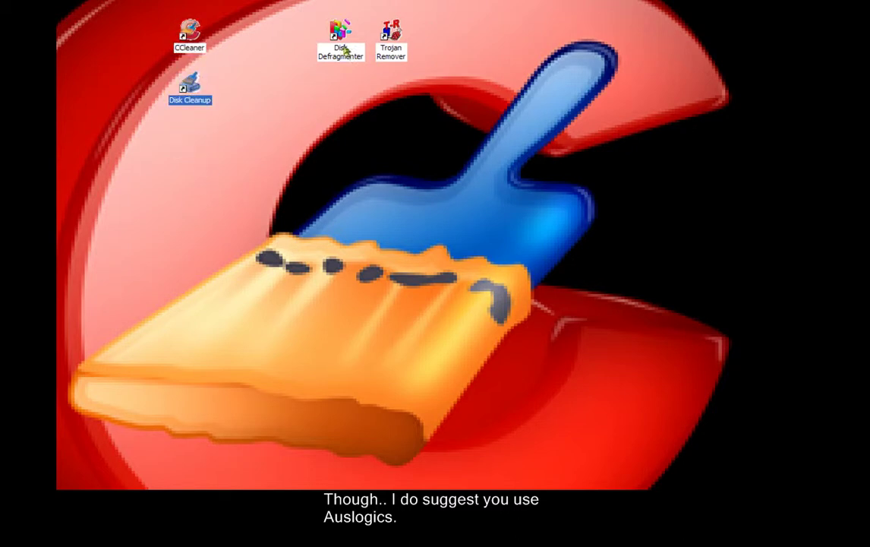
mouse_move(343, 50)
mouse_down()
mouse_move(184, 215)
mouse_move(193, 205)
mouse_up()
drag(391, 34, 189, 141)
click(186, 196)
- Move the four stacked shortcuts together to the upper right of the desktop
drag(133, 2, 233, 219)
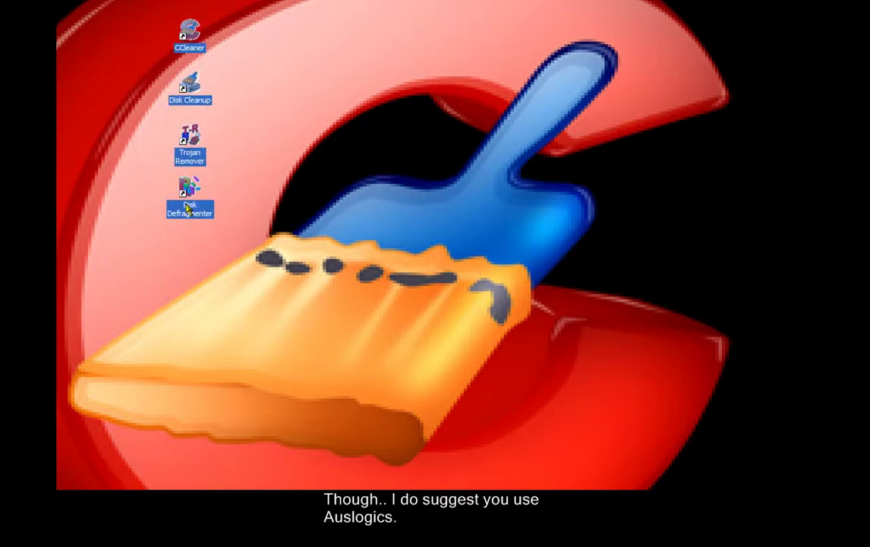
mouse_move(190, 190)
mouse_down()
mouse_move(661, 133)
mouse_move(744, 91)
mouse_up()
click(728, 142)
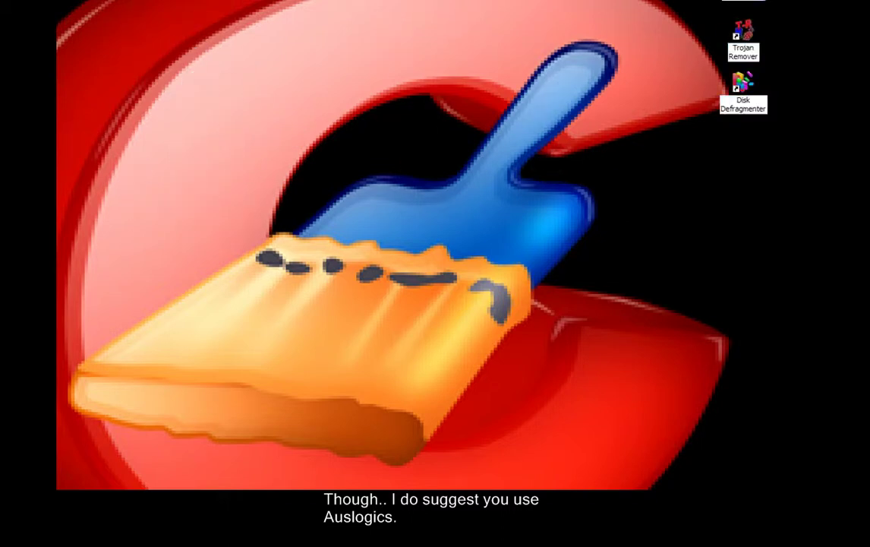